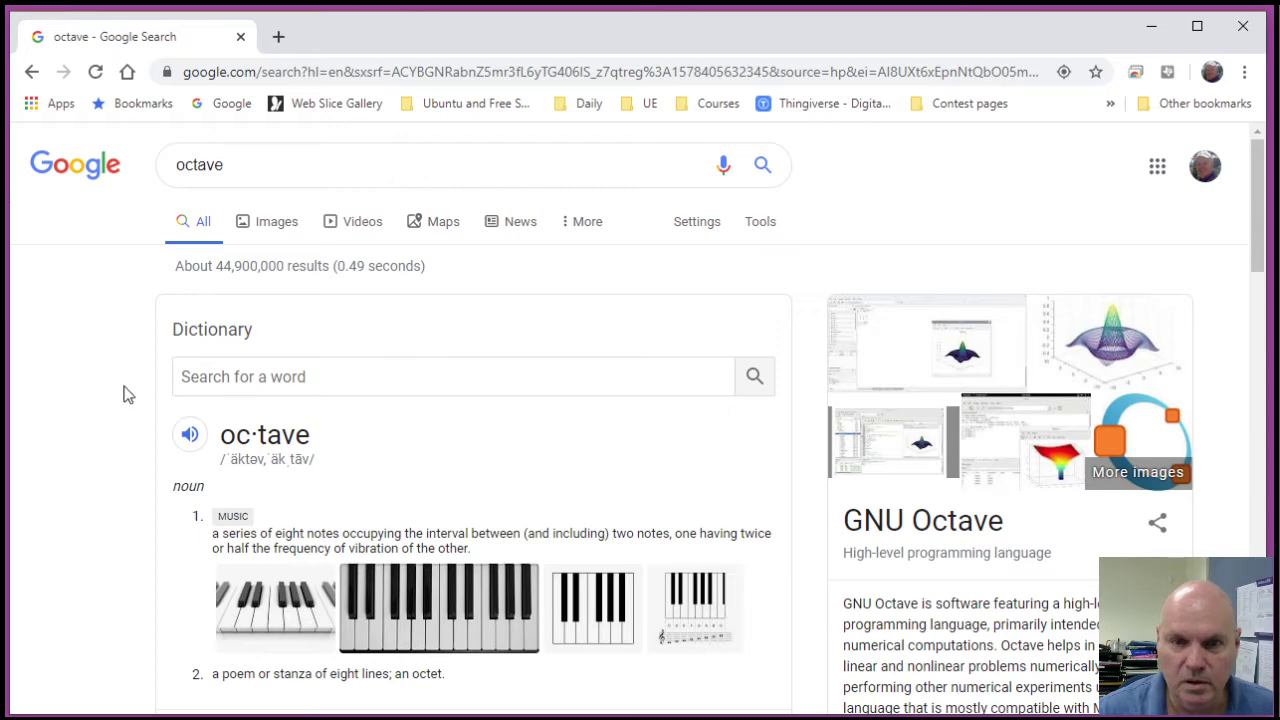
Open the GNU Octave site's Windows downloads from the search results and request octave-5.1.0-w64-installer.exe, cancelling the duplicate save
scroll(125, 393, "down", 4)
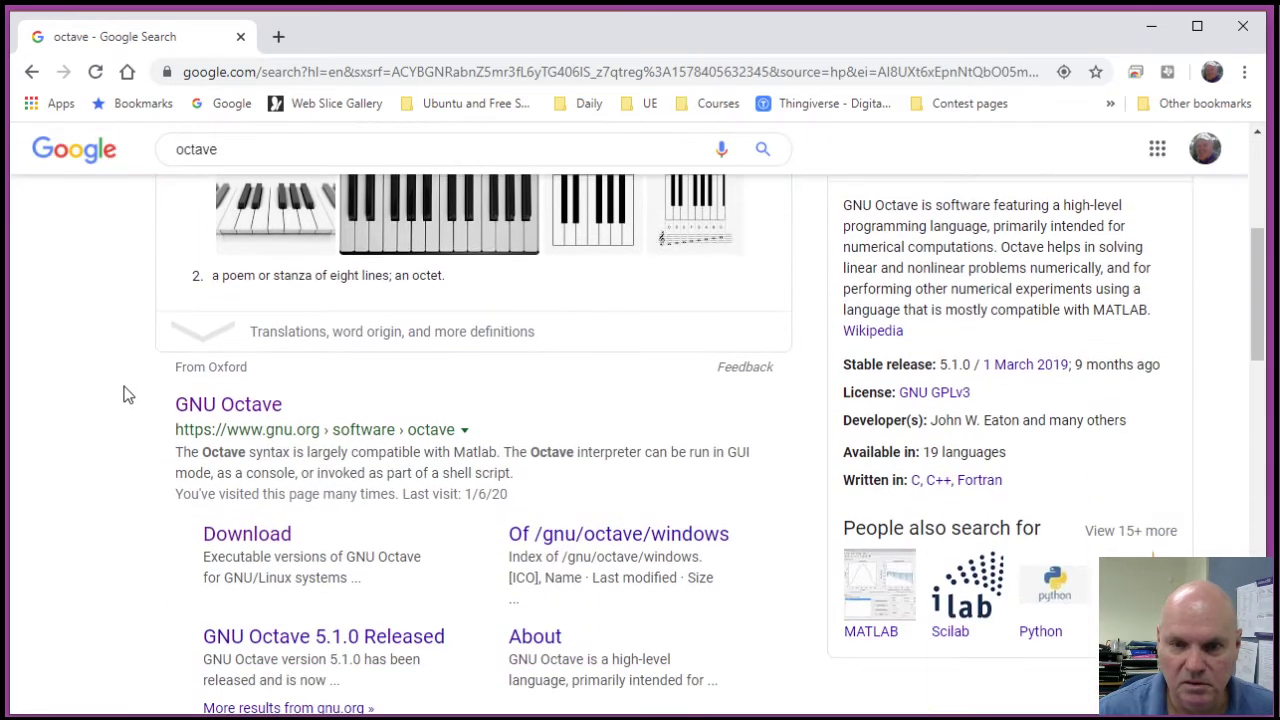
scroll(125, 393, "down", 1)
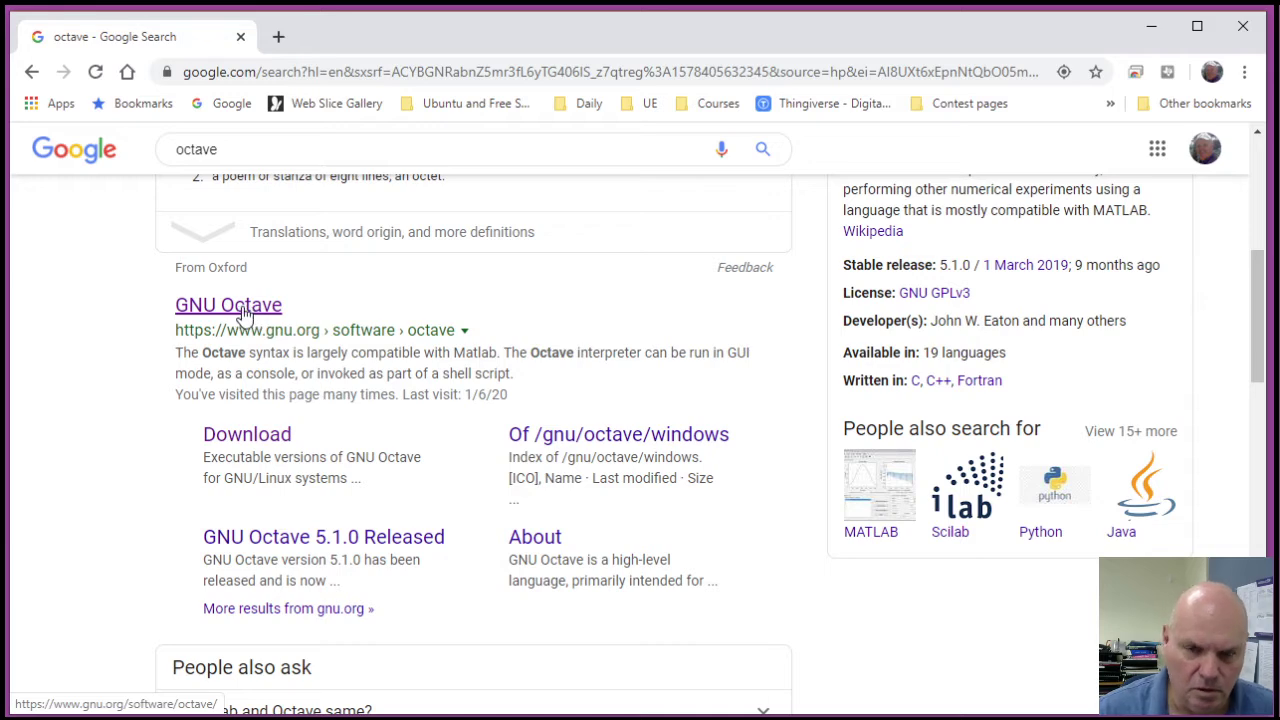
left_click(244, 313)
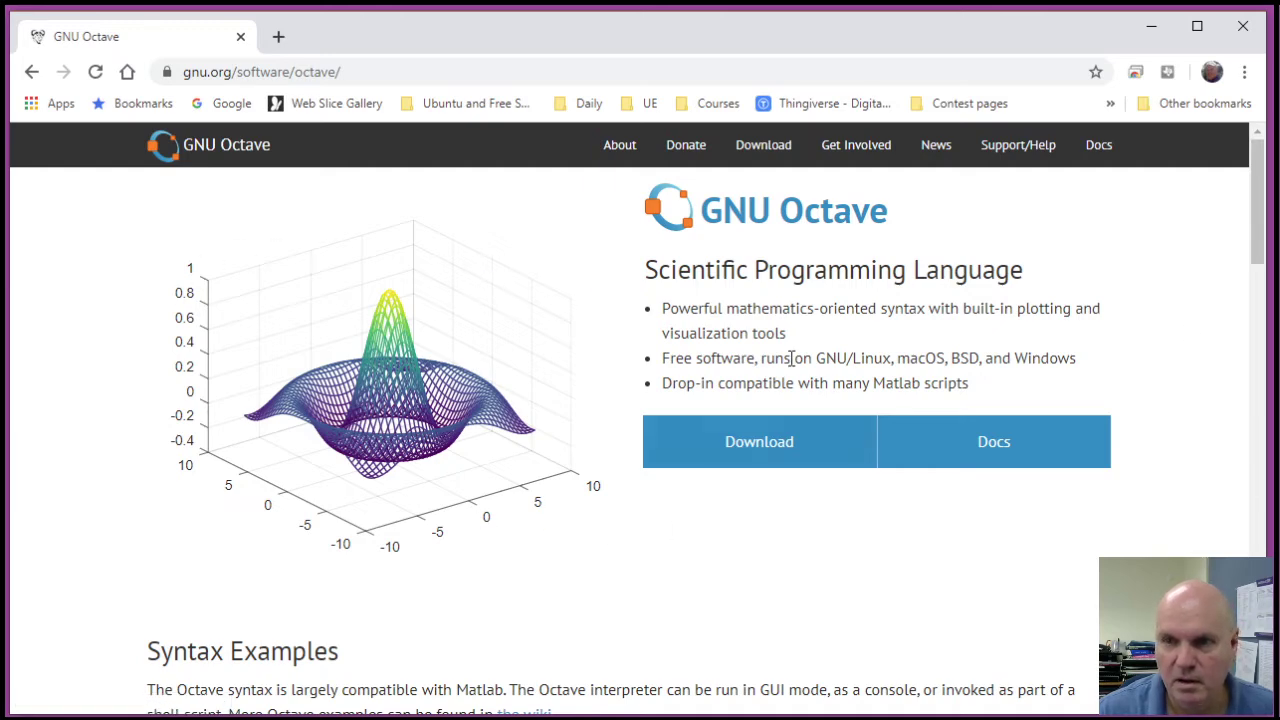
left_click(757, 449)
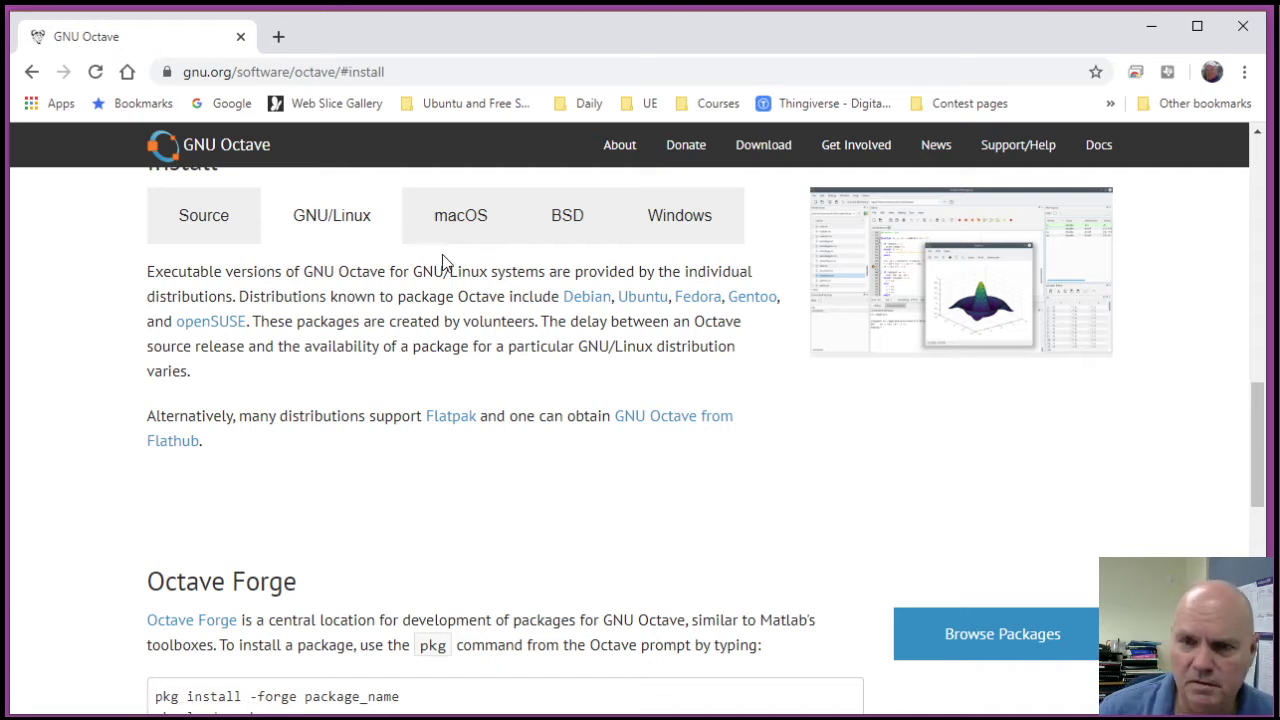
left_click(690, 229)
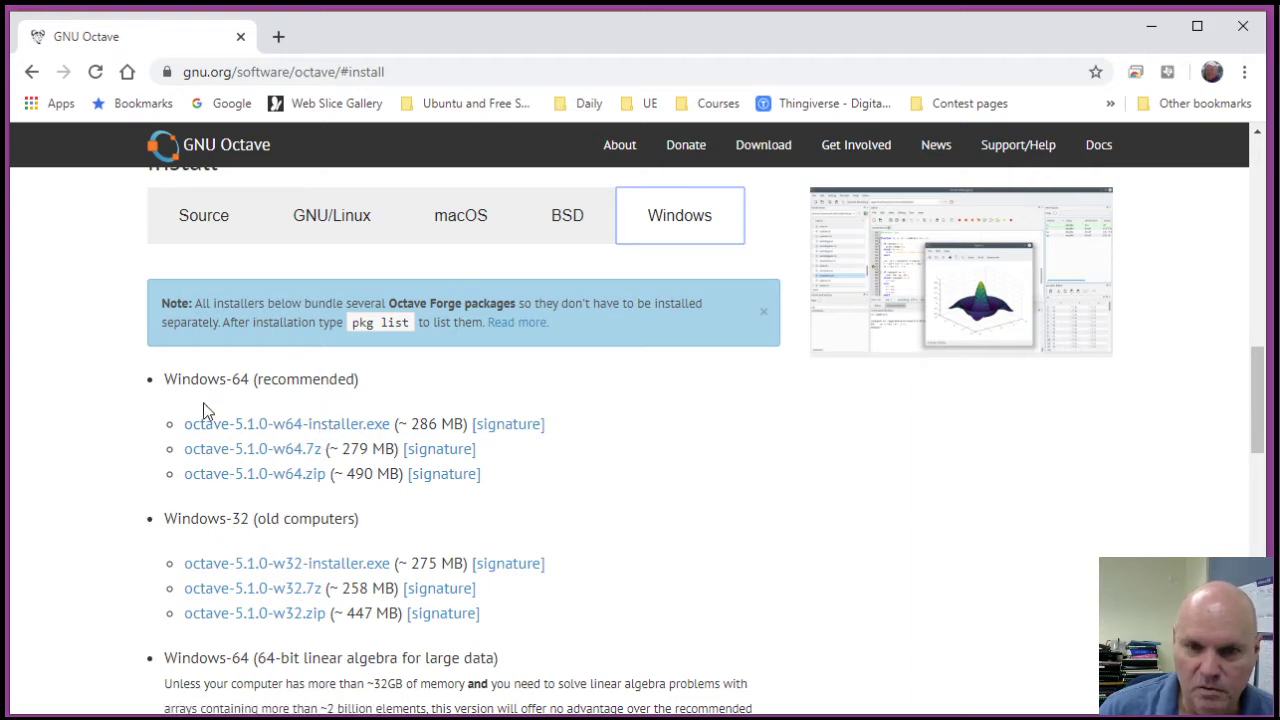
left_click(340, 430)
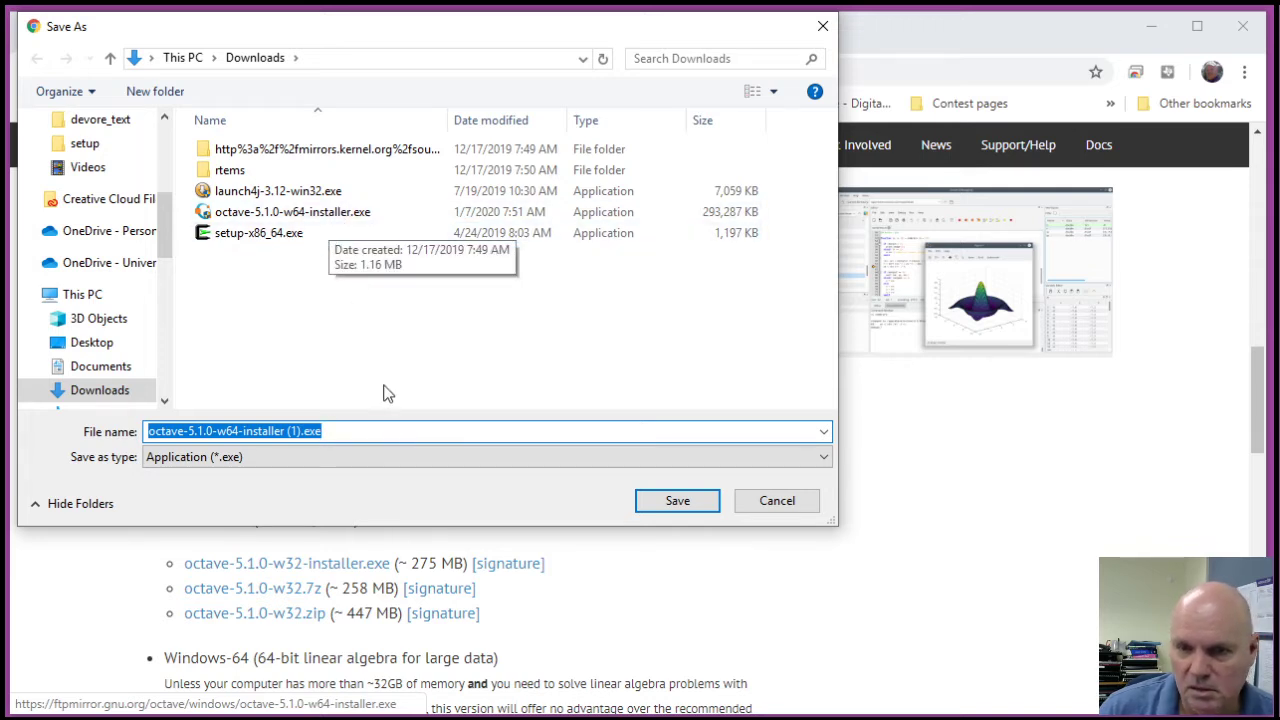
left_click(777, 501)
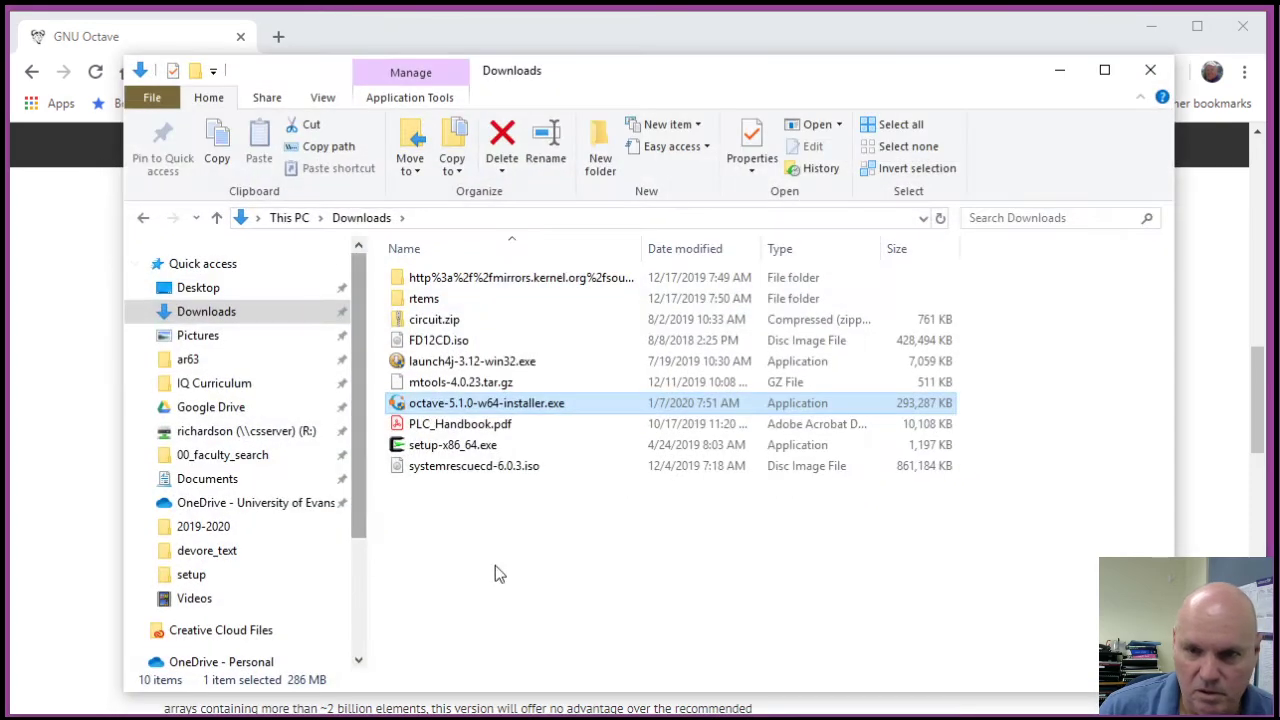
Launch octave-5.1.0-w64-installer.exe from the Downloads folder and bring the setup window into view
left_click_drag(669, 81, 630, 60)
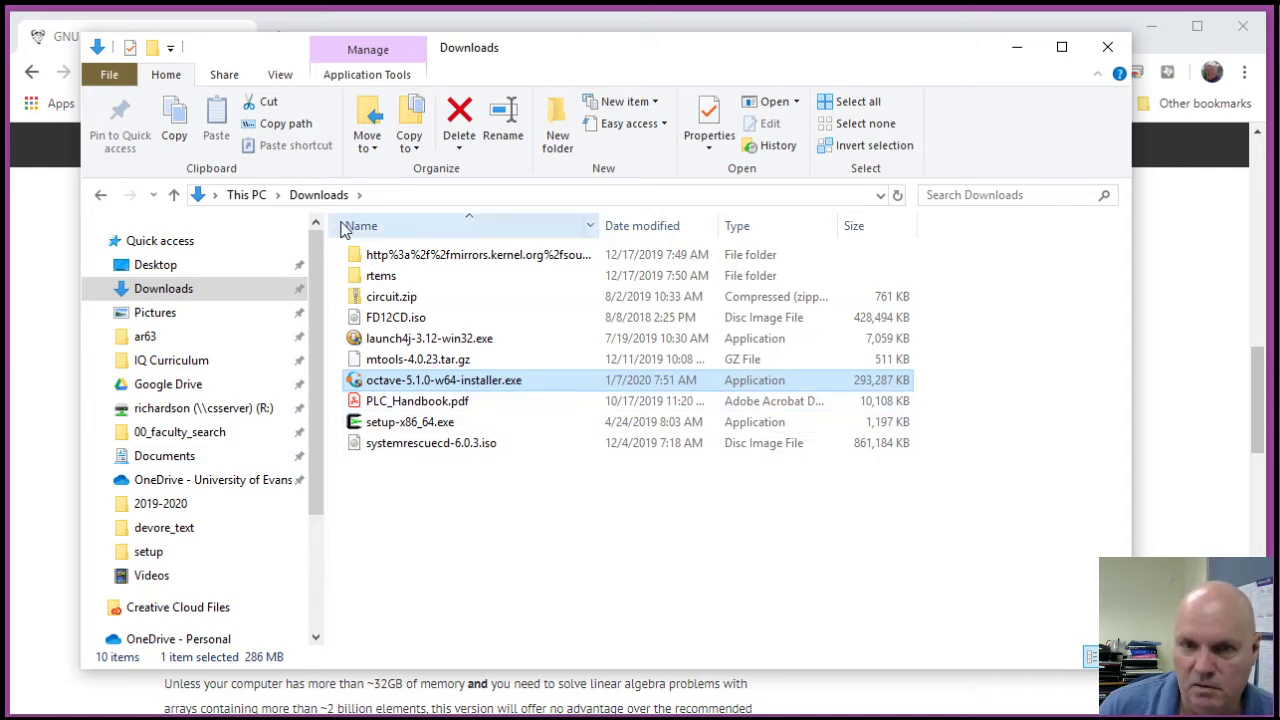
double_click(432, 382)
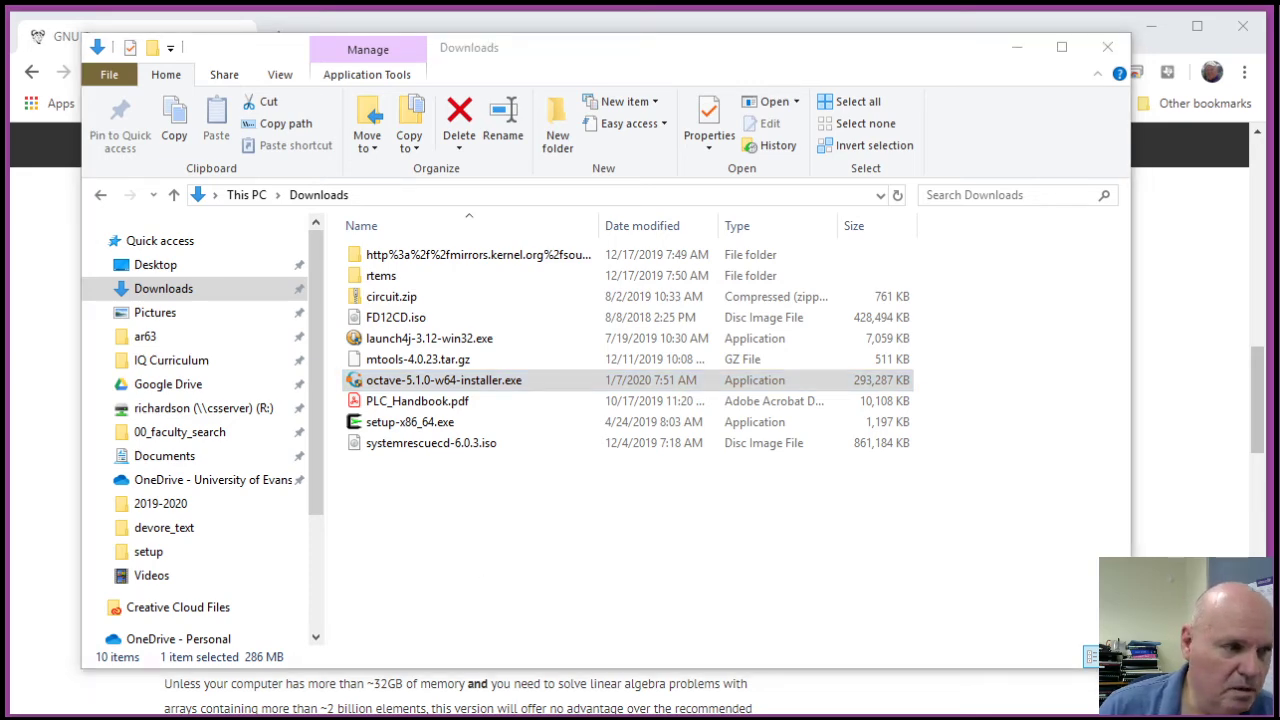
left_click_drag(44, 160, 539, 157)
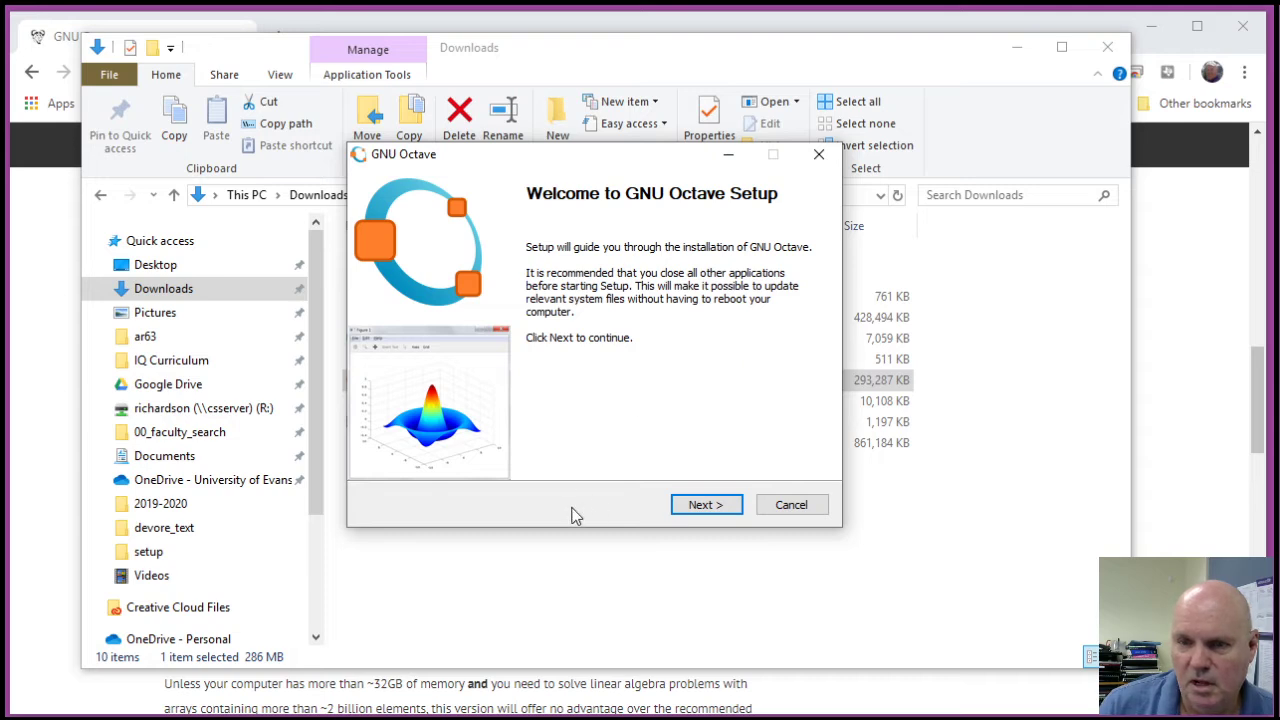
Install GNU Octave with the default options into C:\Octave\Octave-5.1.0.0, and finish setup with Run GNU Octave and Show Readme enabled
left_click(699, 506)
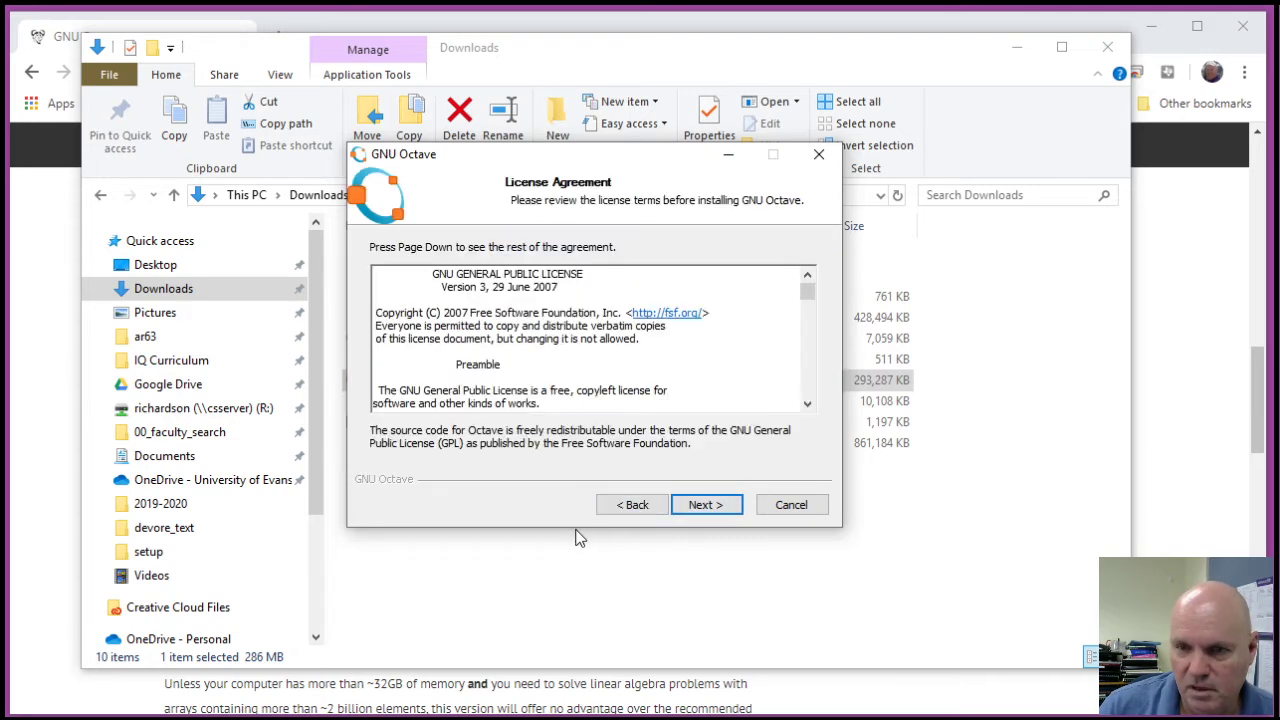
left_click(706, 506)
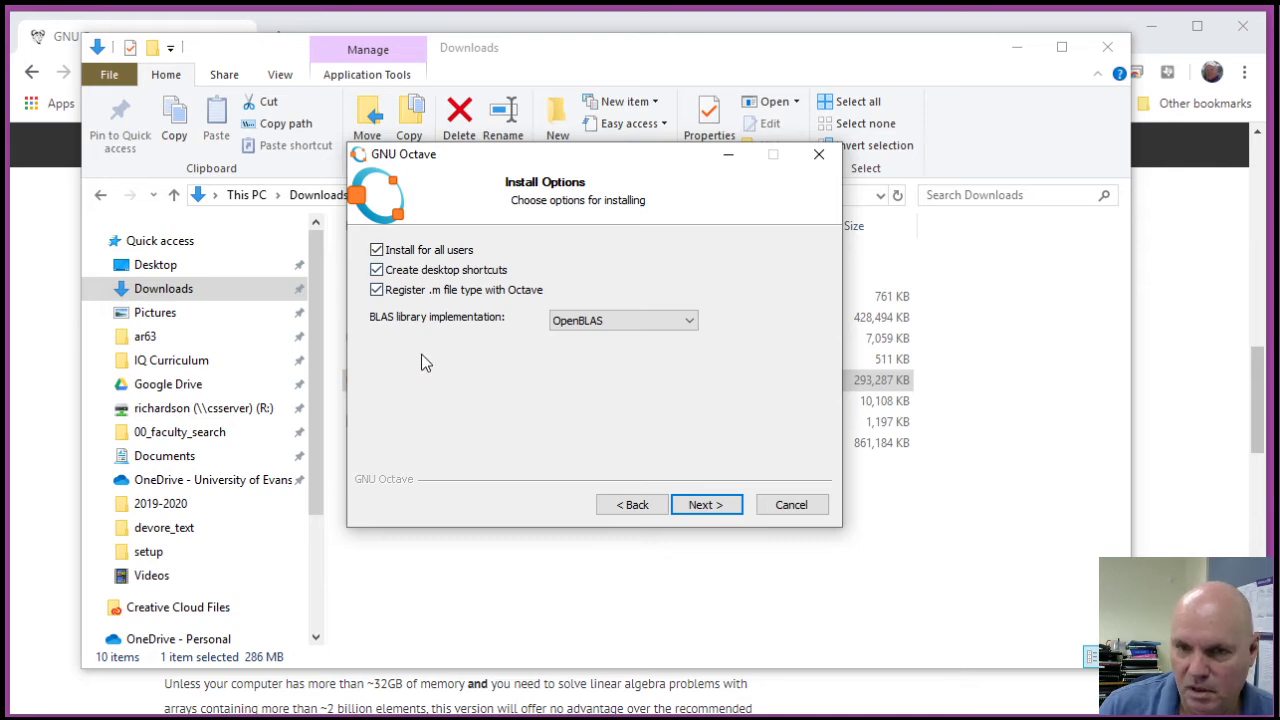
left_click(707, 506)
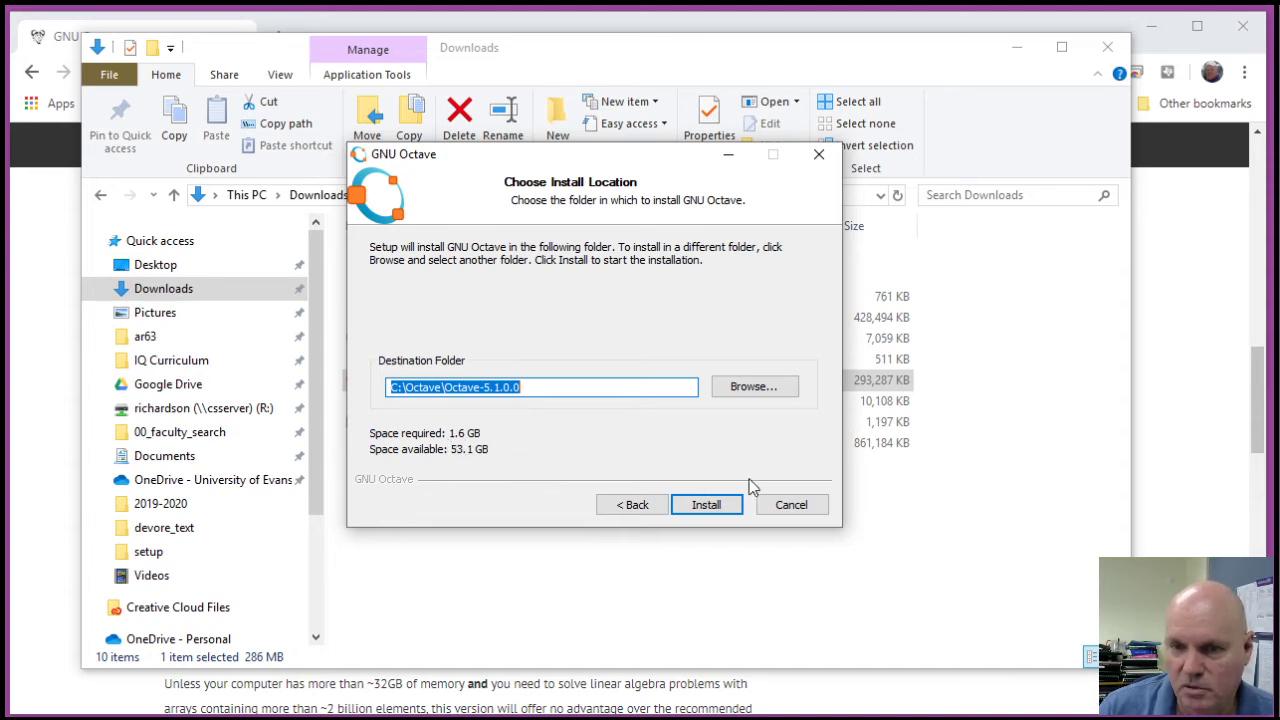
left_click(706, 505)
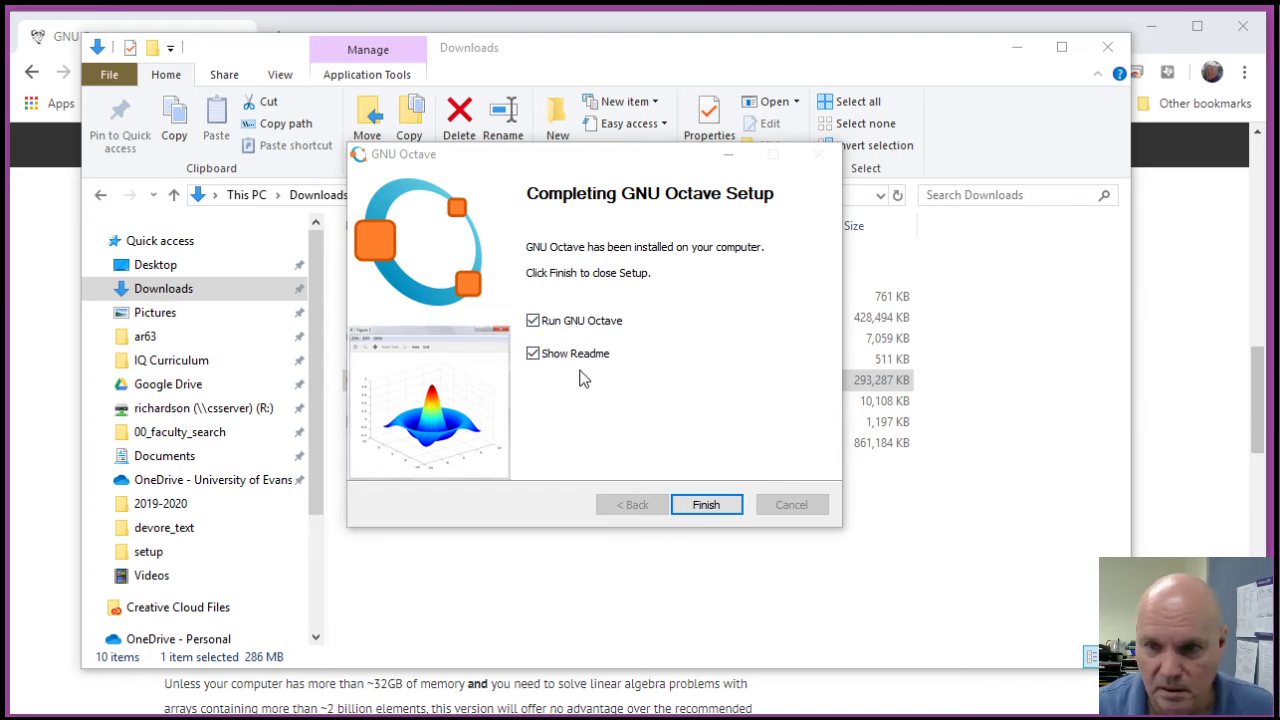
left_click(706, 504)
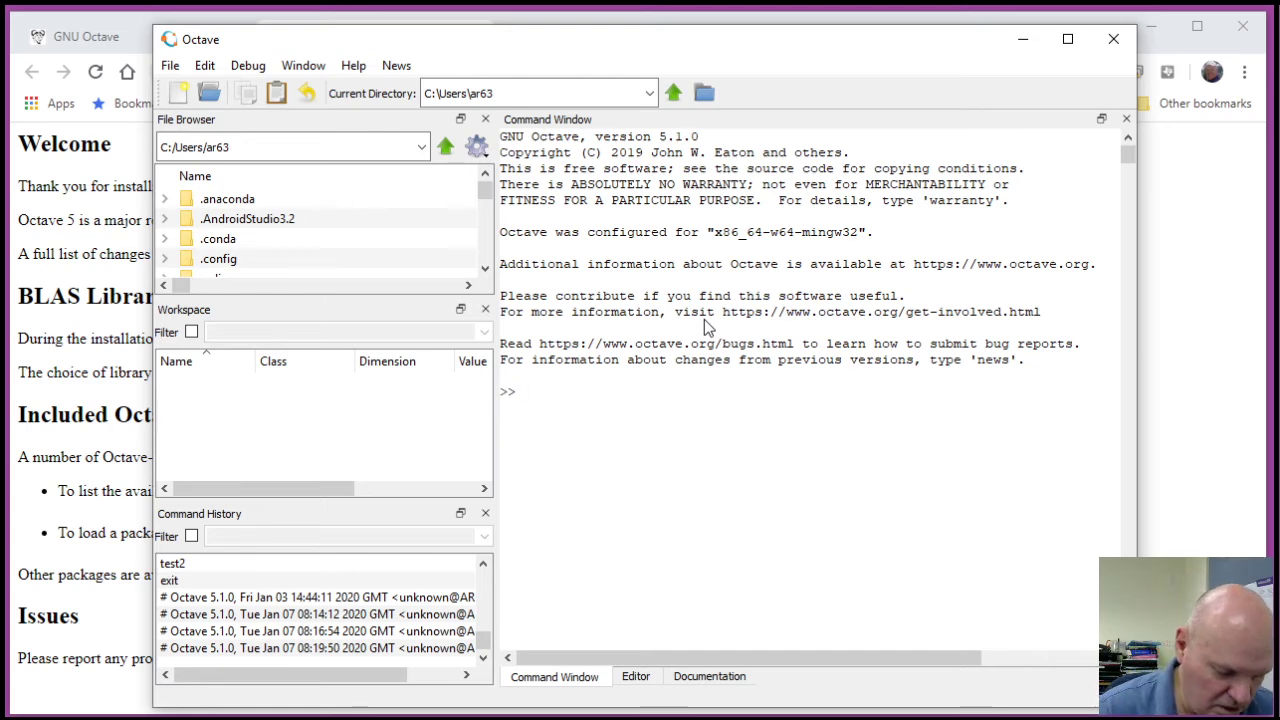
List the installed Octave packages with pkg list and look through the whole list
type("pkg list")
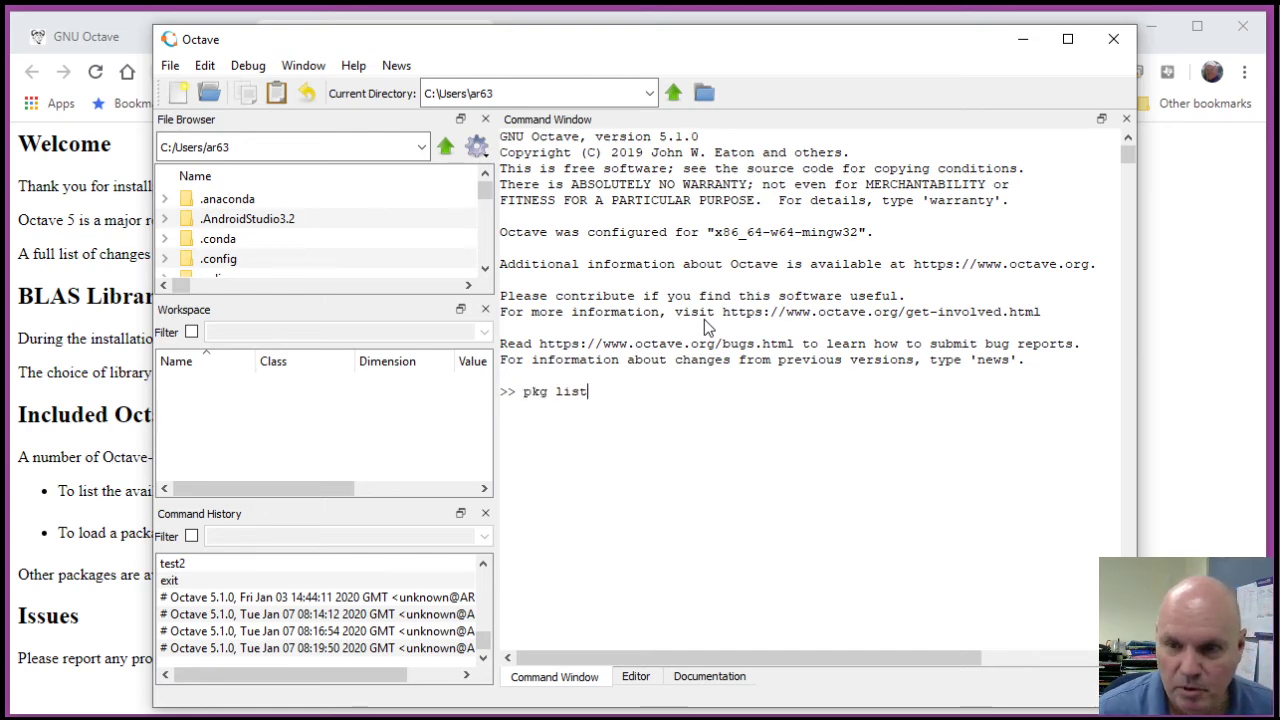
key("Return")
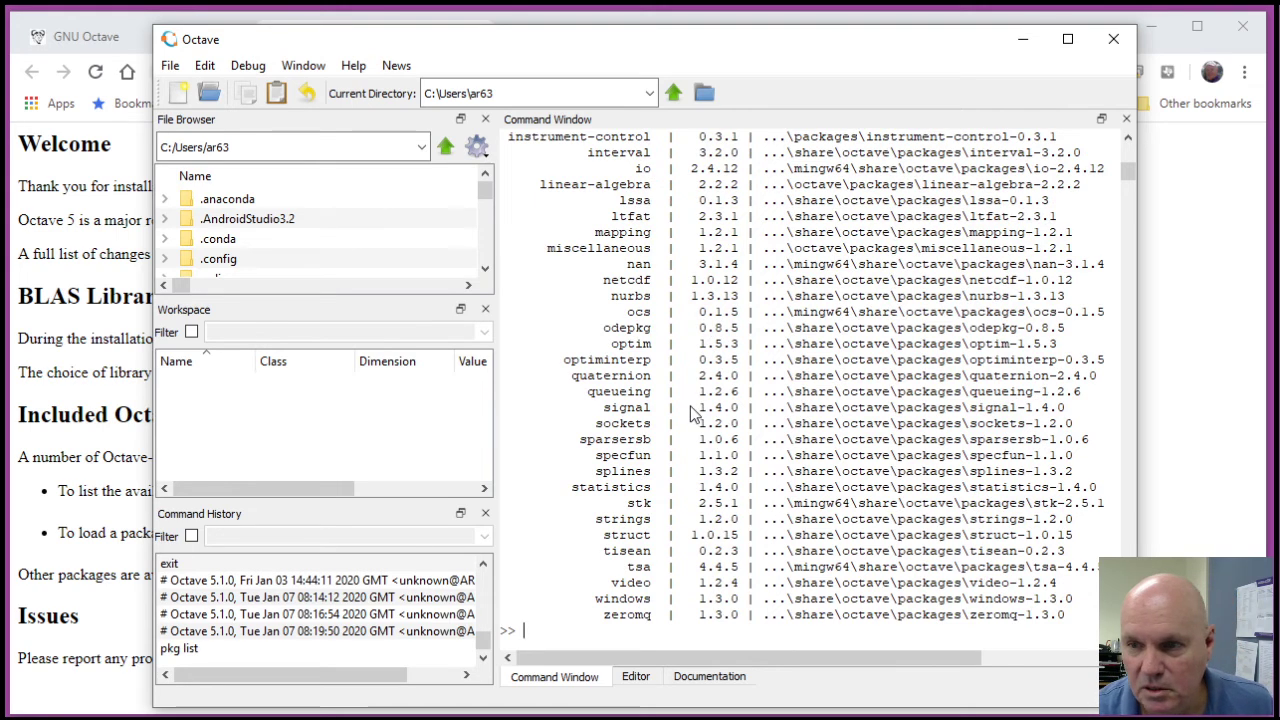
scroll(690, 406, "up", 7)
scroll(690, 418, "up", 1)
scroll(690, 418, "down", 5)
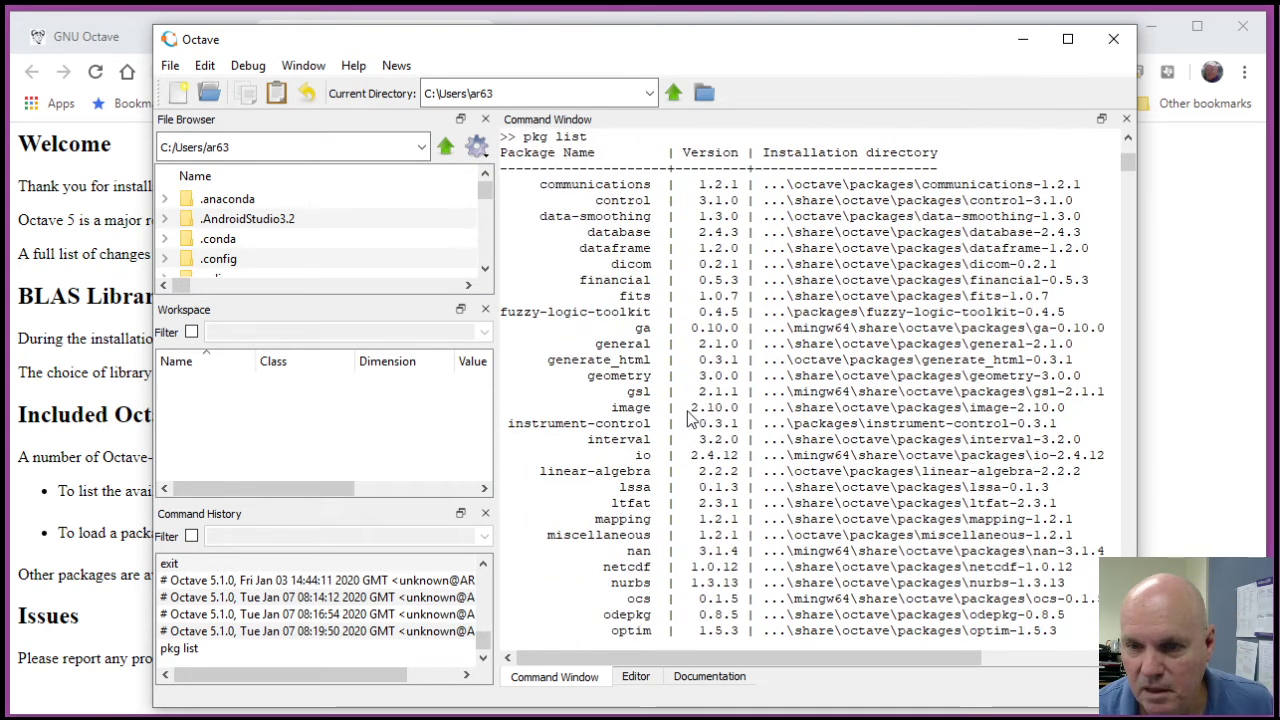
scroll(688, 420, "down", 3)
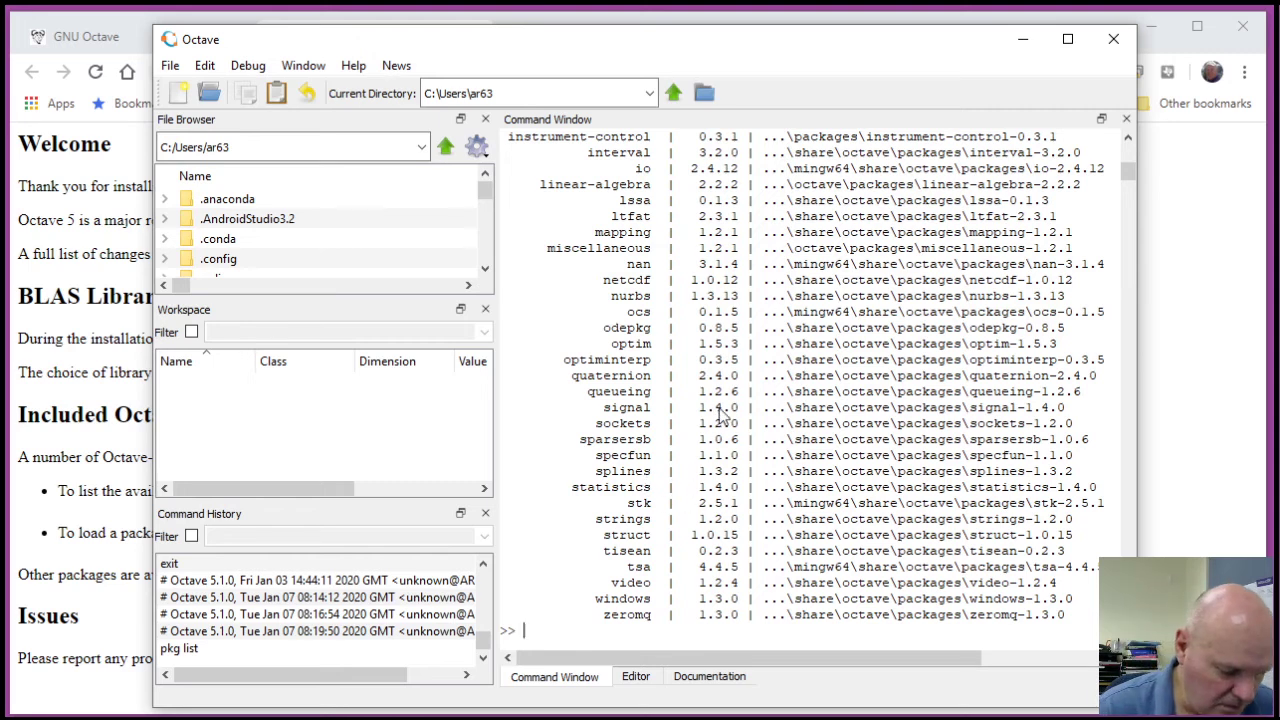
Generate a 4 by 4 matrix of random numbers with rand(4,4)
type("rand(")
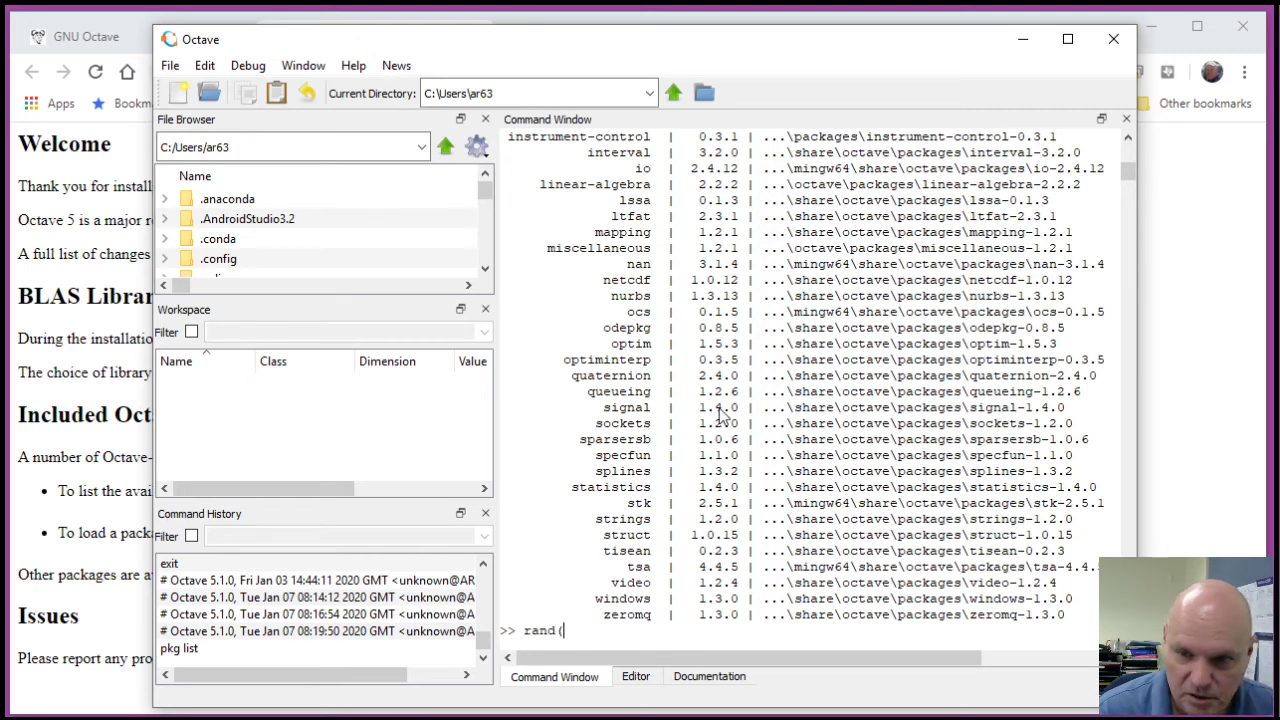
type("4,4")
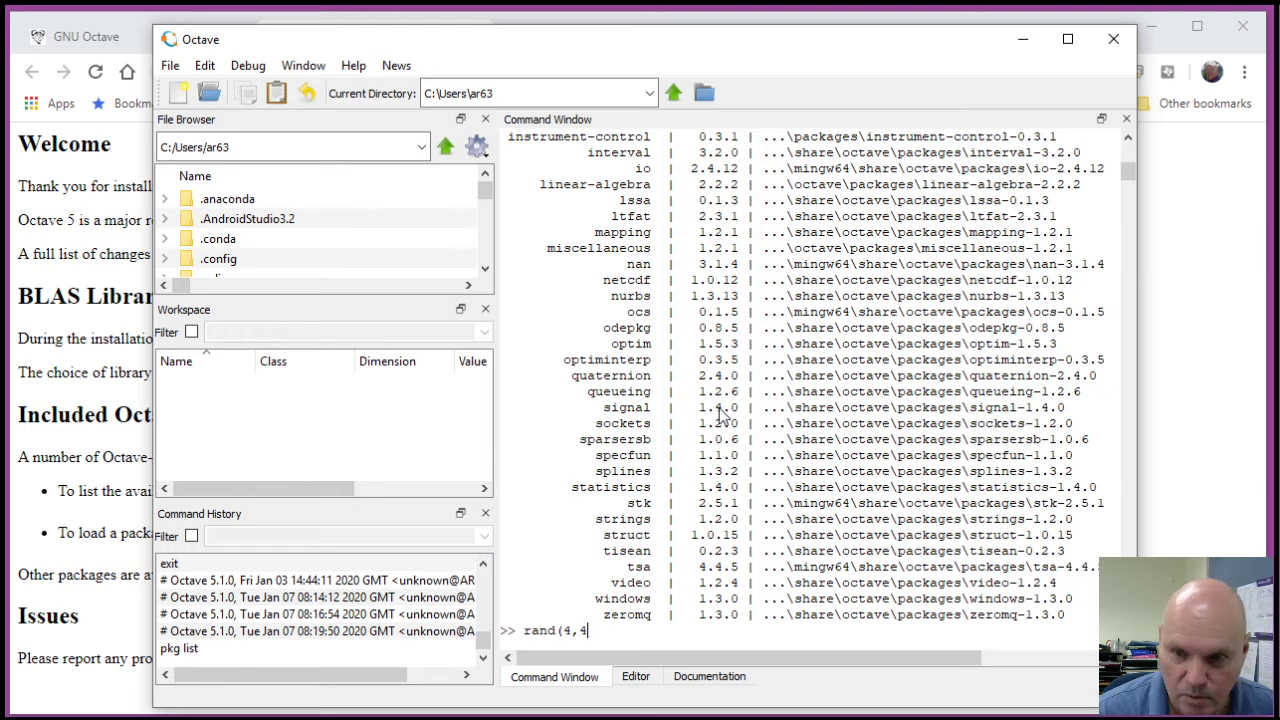
key("Return")
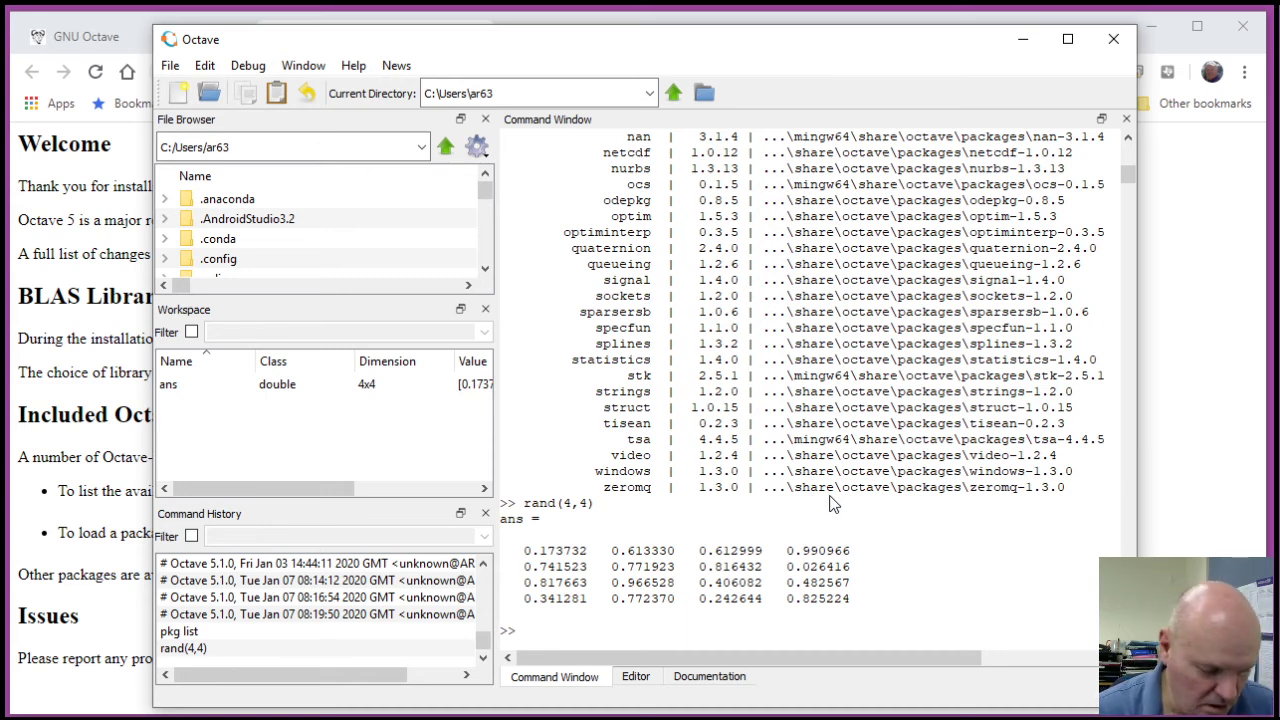
Plot the demo surface with the sombrero command, move the figure window into view, and close it
type("mbrero")
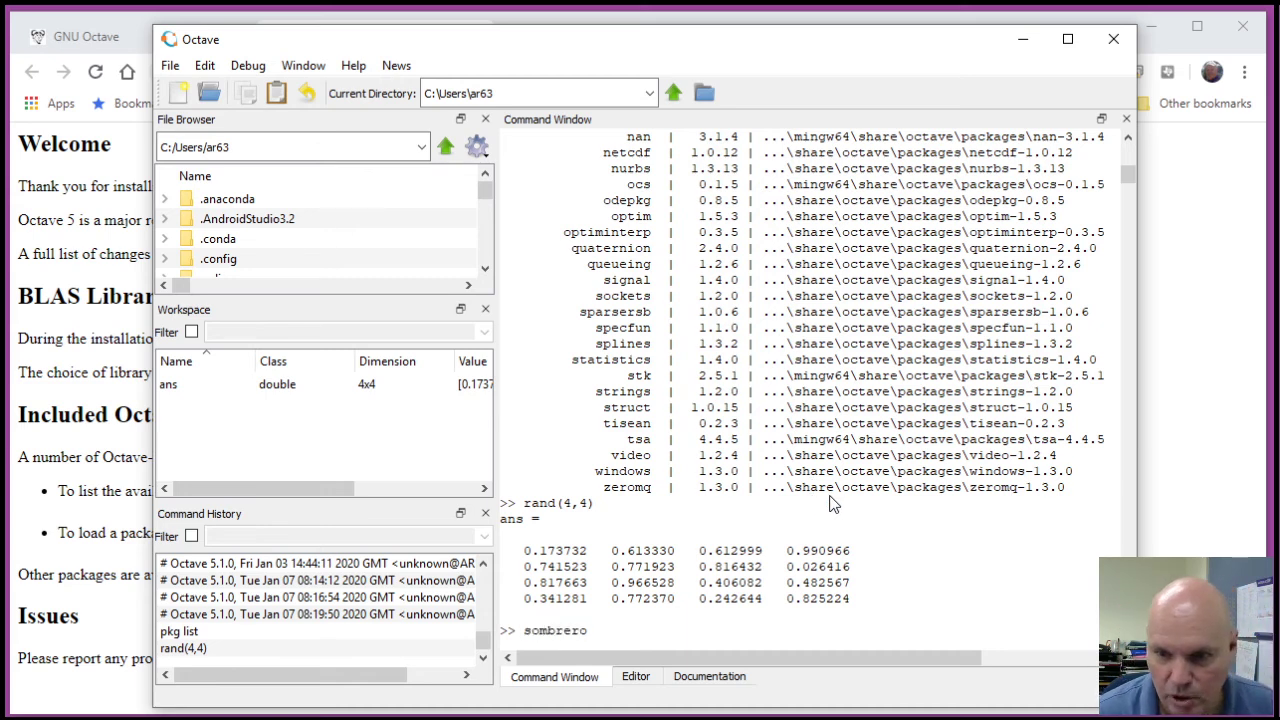
key("Return")
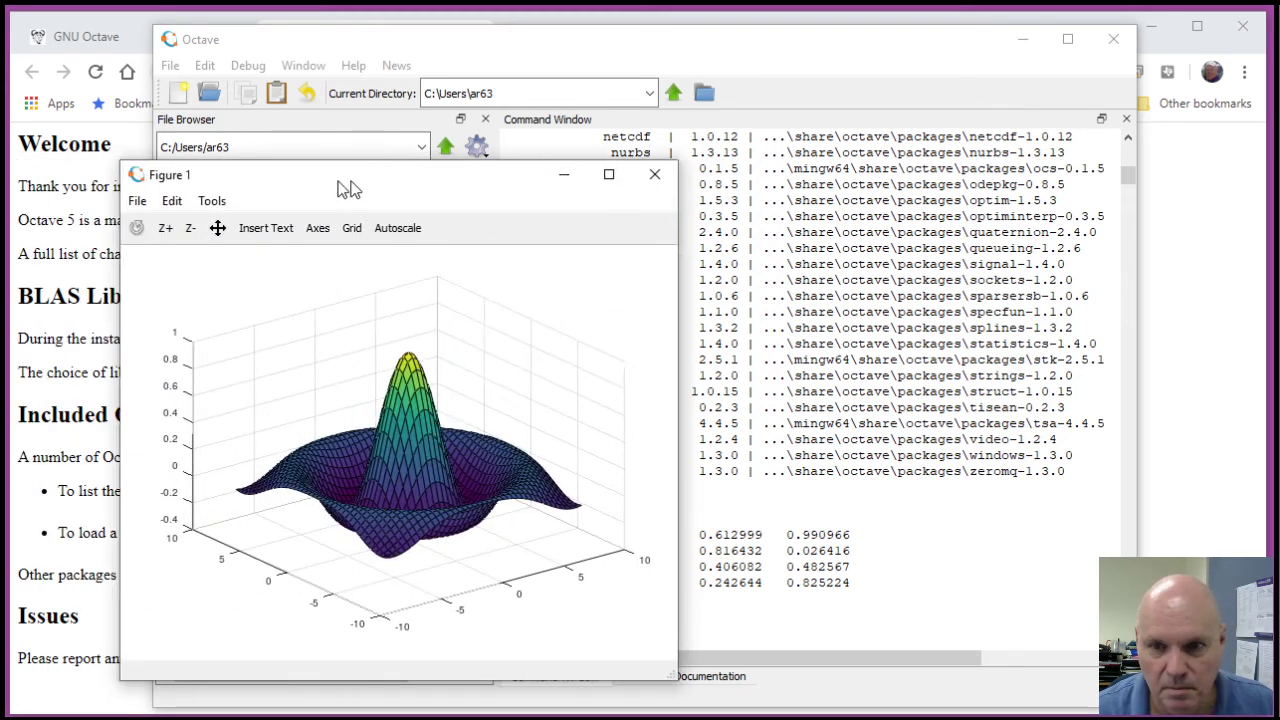
left_click_drag(345, 178, 687, 146)
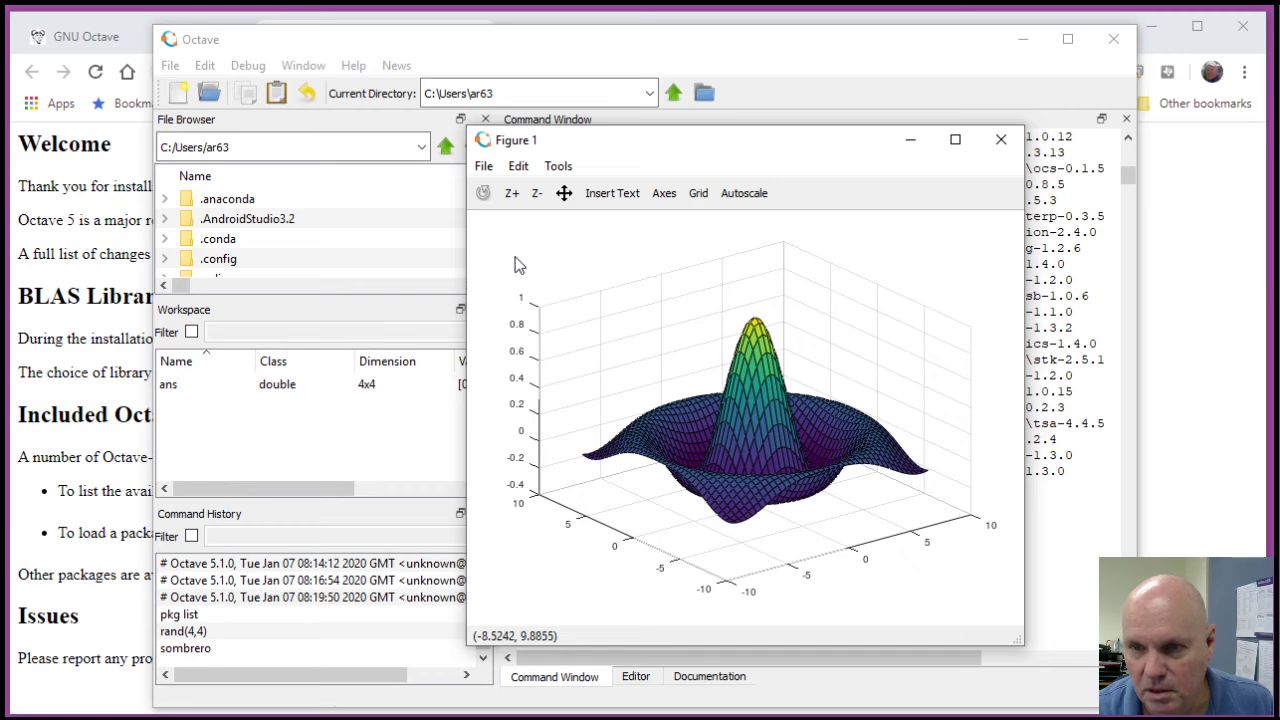
left_click(1000, 139)
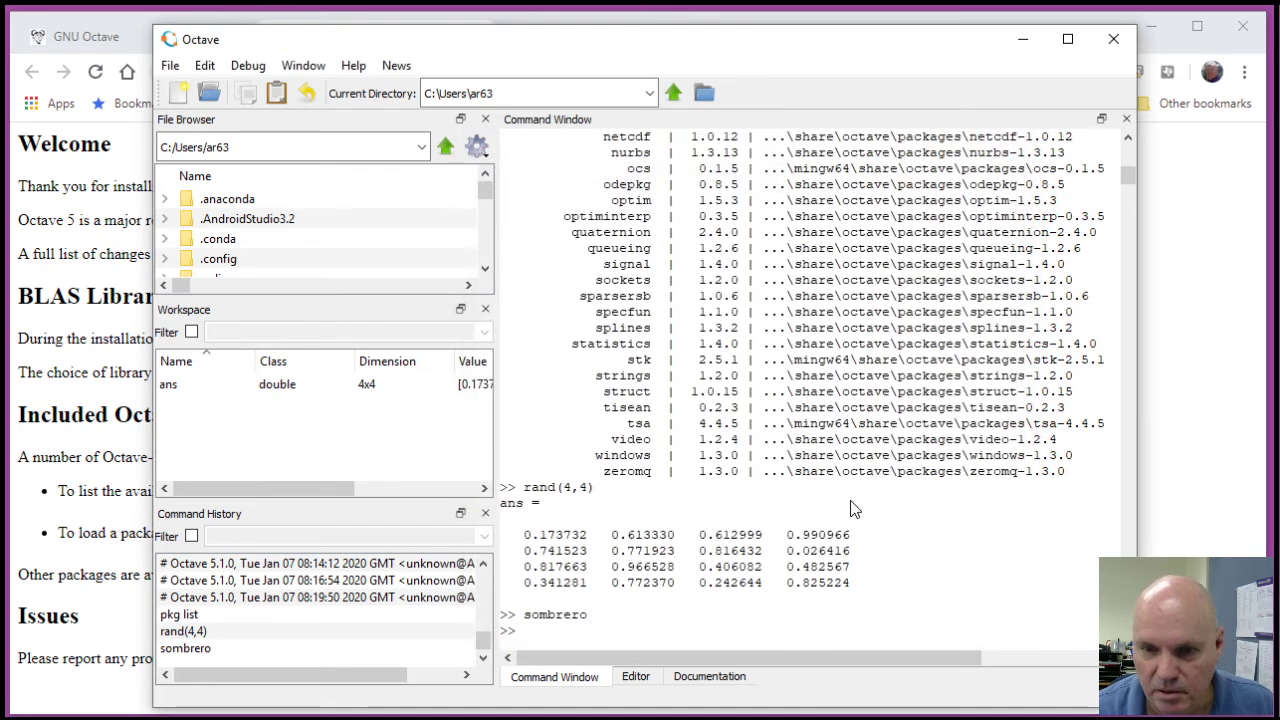
type("npea")
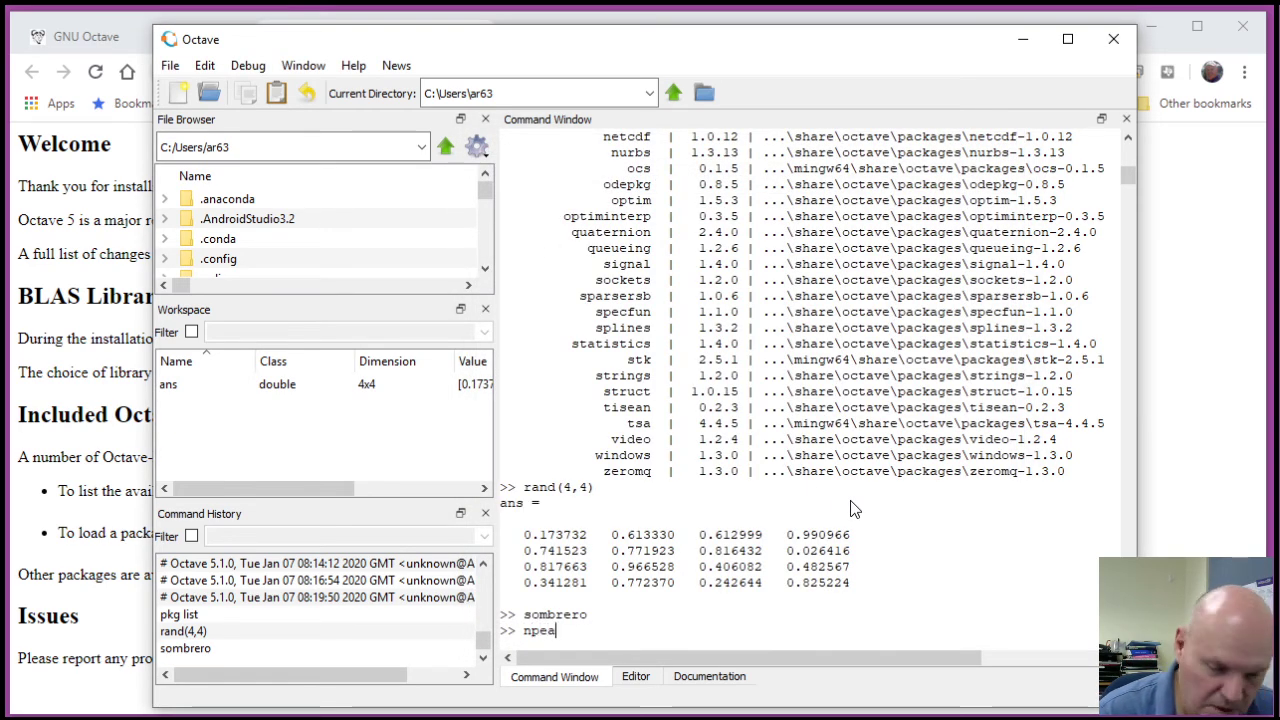
type("ks")
key("Return")
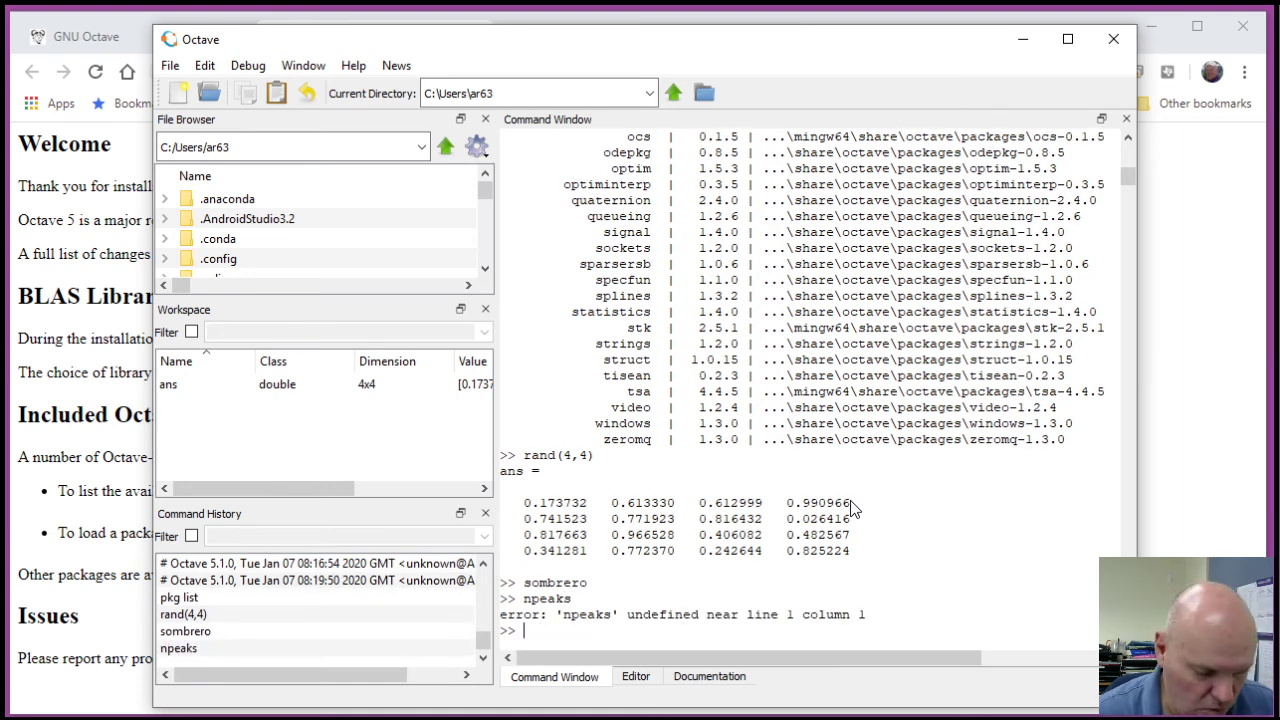
Plot the demo surface with the peaks command, move the figure window into view, and close it
type("peaks")
key("Return")
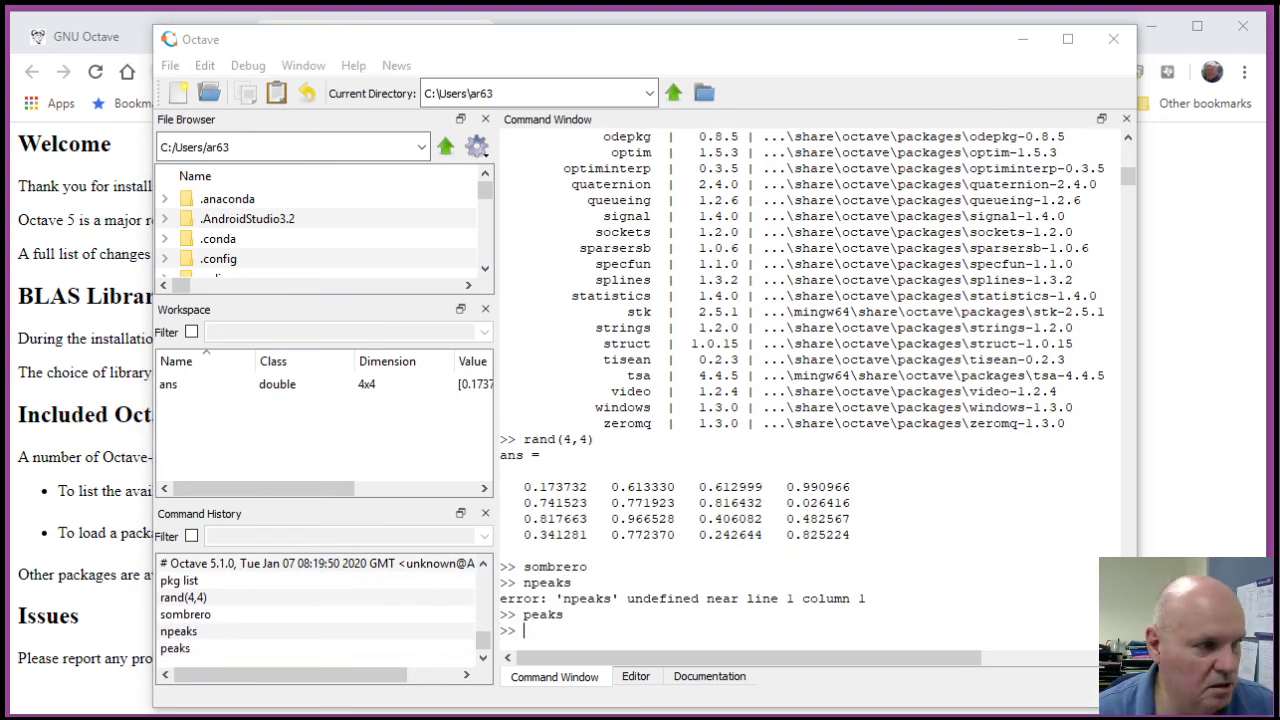
left_click_drag(0, 208, 713, 145)
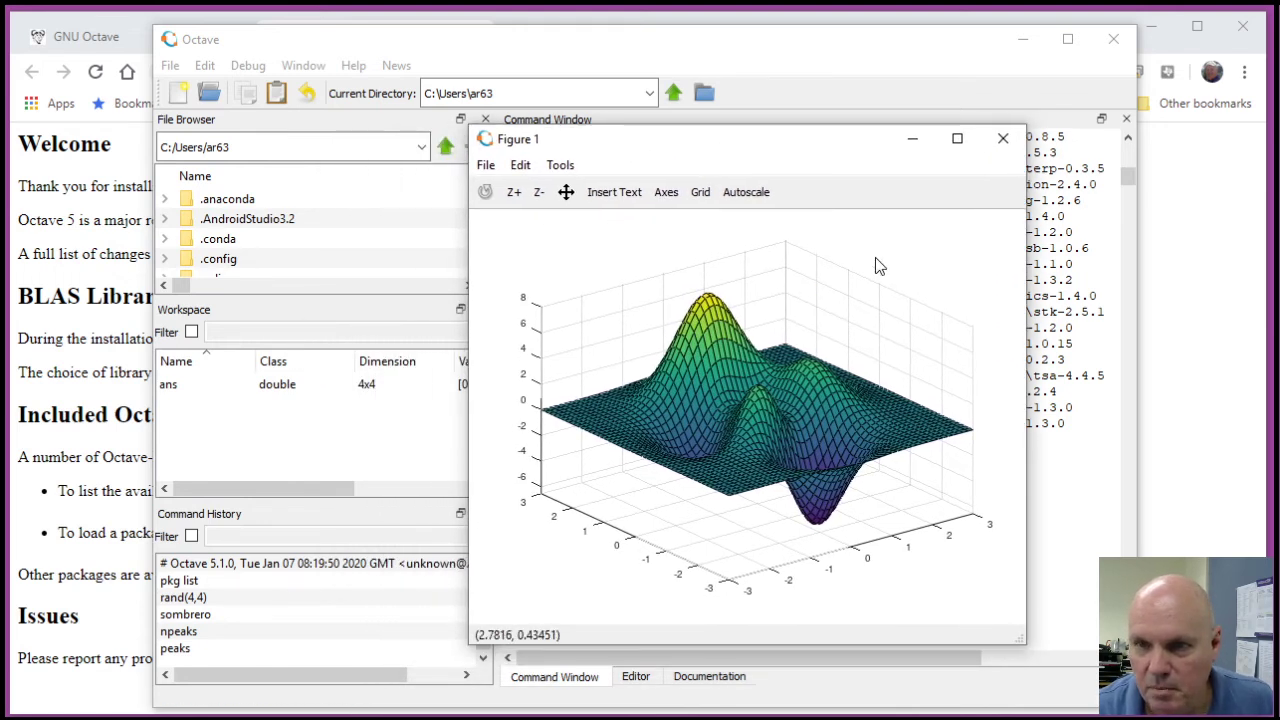
left_click(1003, 138)
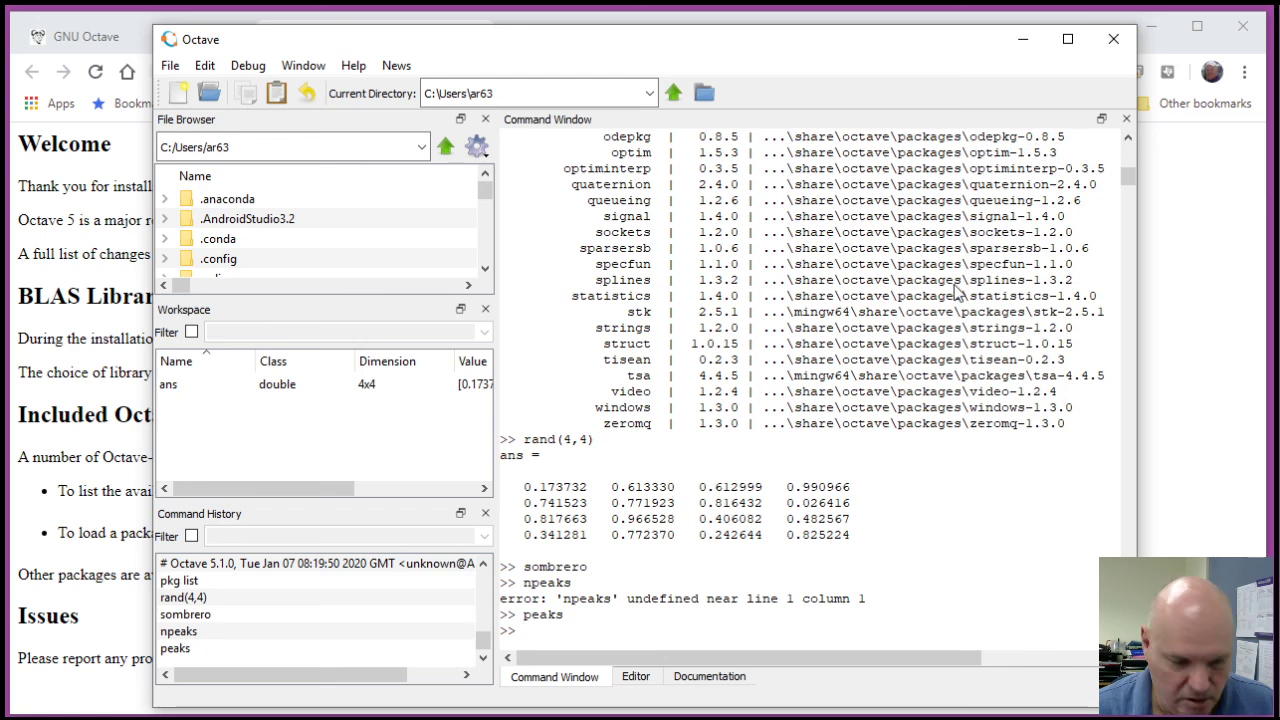
Quit Octave with the exit command
type("exit")
key("Return")
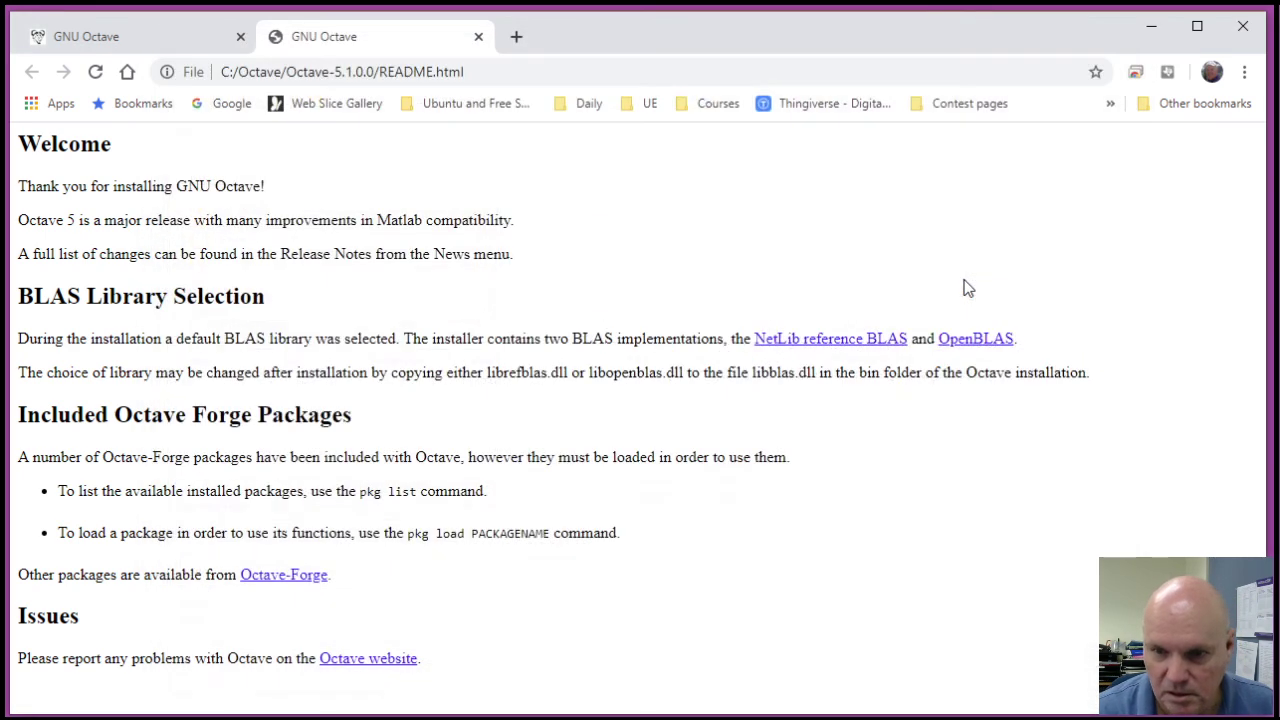